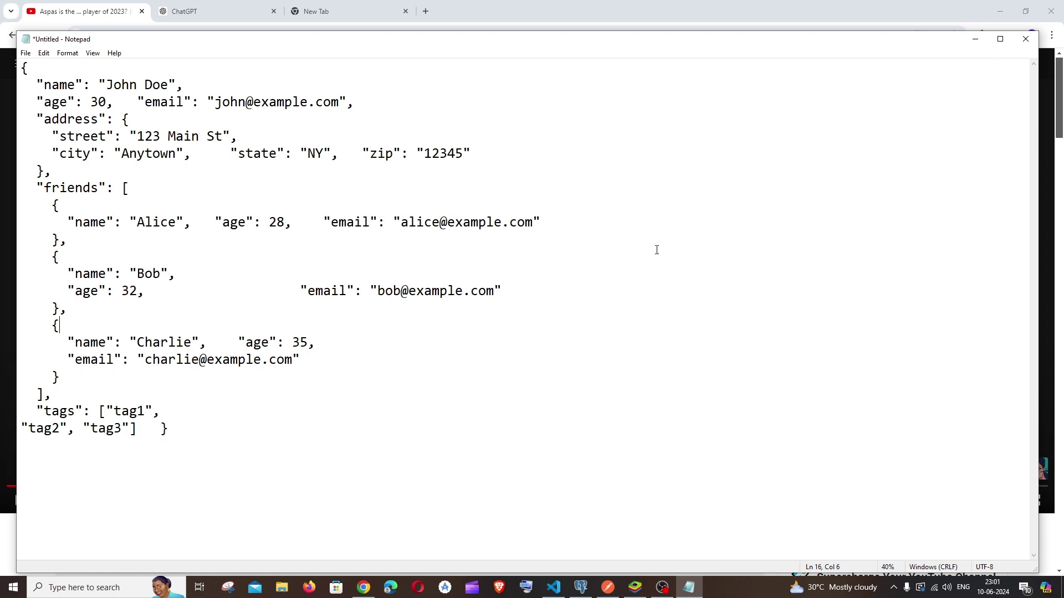
- Delete the long run of extra spaces after Bob's age in the Notepad JSON
click(608, 587)
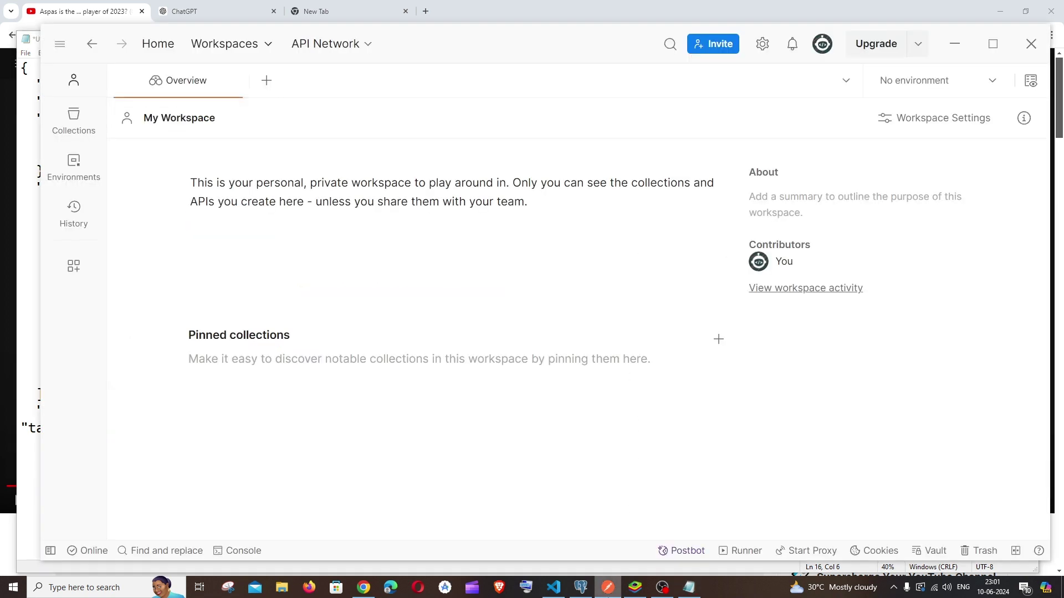
click(608, 588)
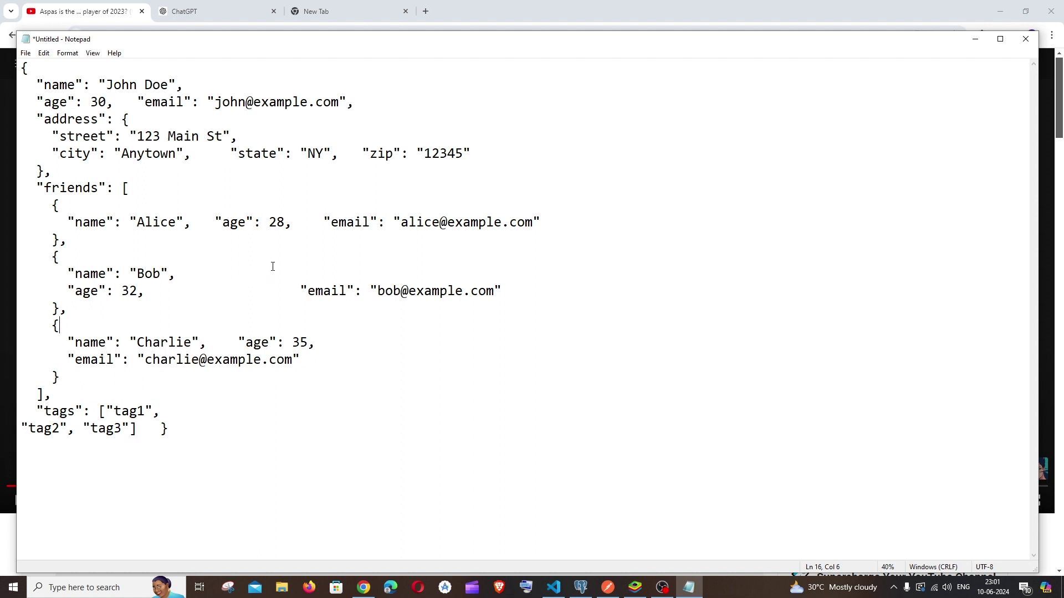
click(160, 289)
drag(160, 290, 281, 293)
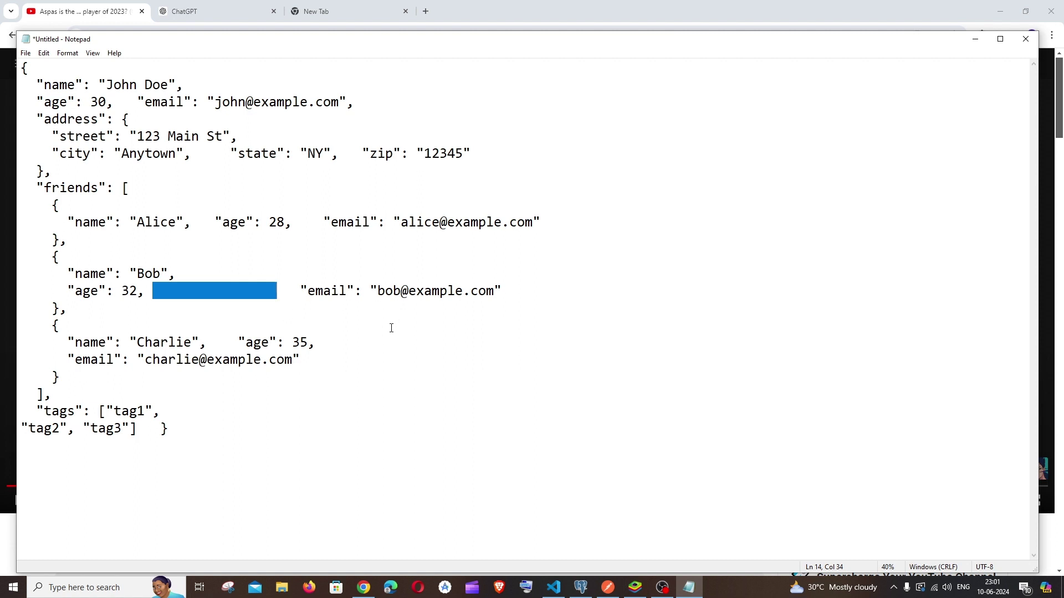
click(293, 291)
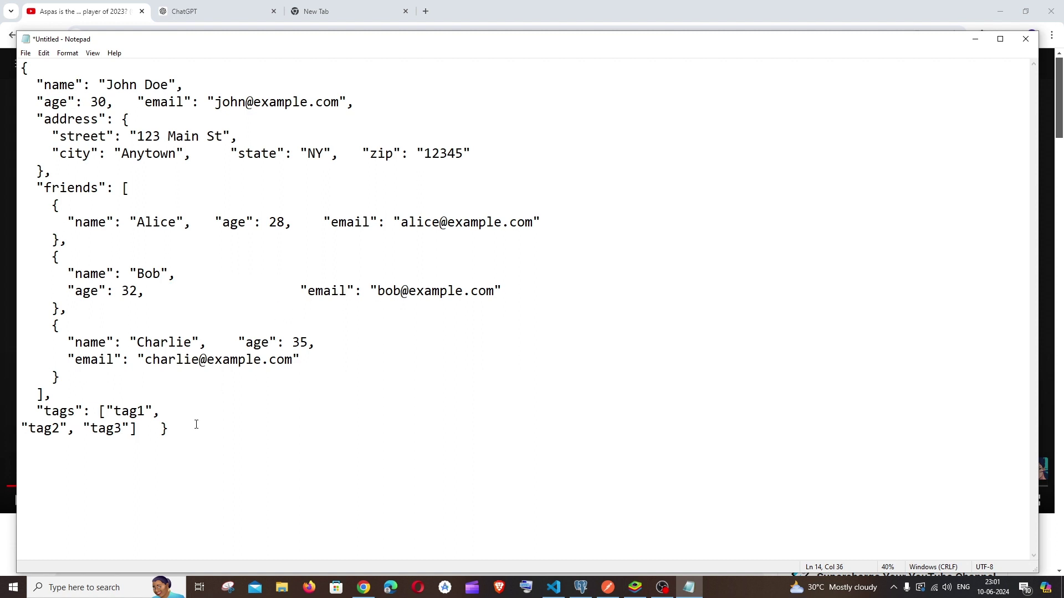
- Select all the JSON text and bring the Postman window to the front
mouse_move(197, 425)
mouse_down()
mouse_move(26, 394)
mouse_move(46, 101)
mouse_move(21, 85)
mouse_move(23, 68)
mouse_up()
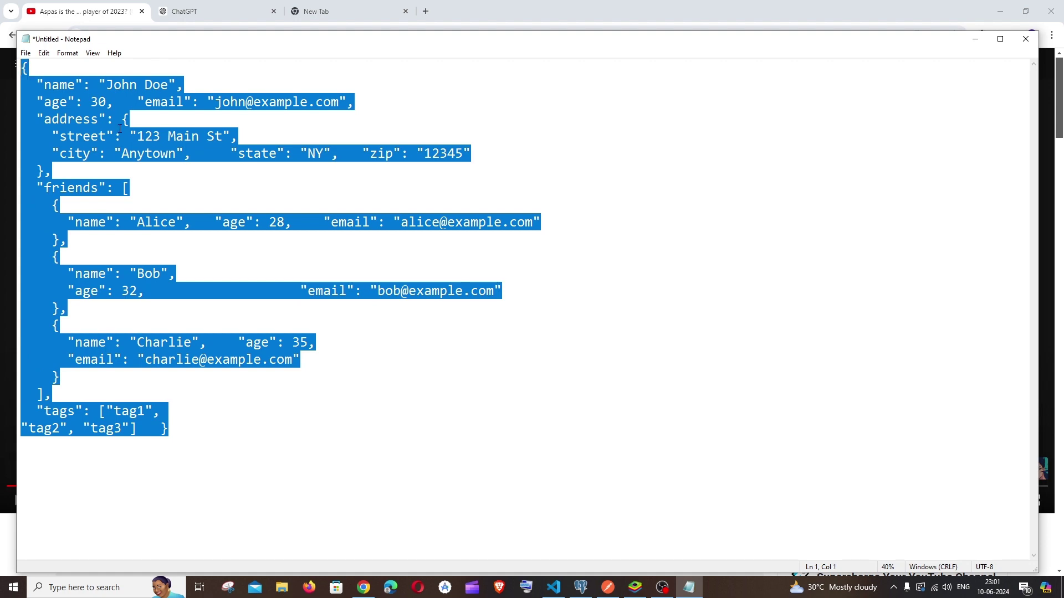
click(608, 588)
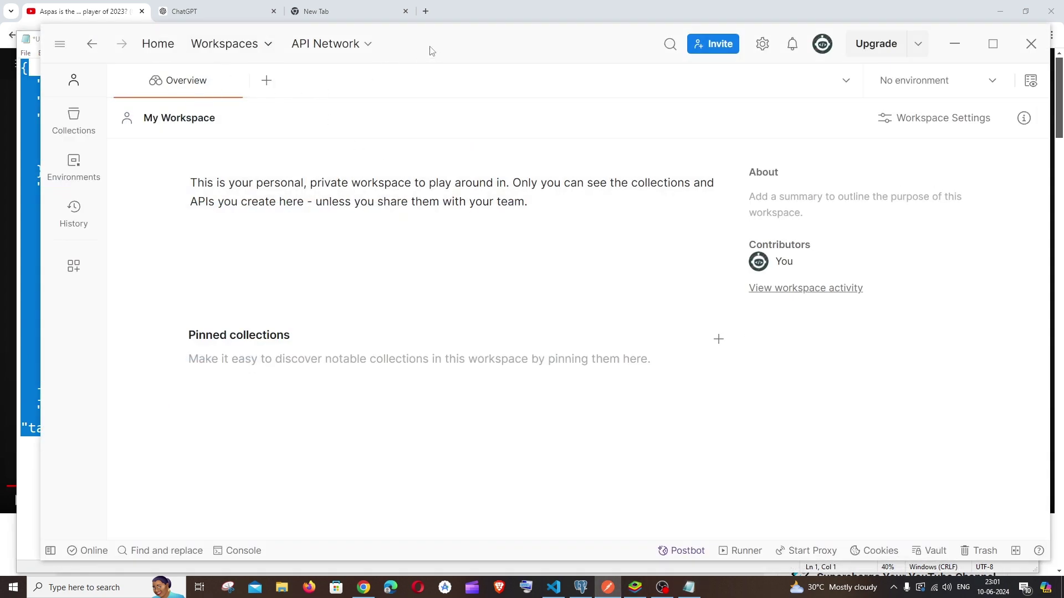
drag(428, 50, 422, 43)
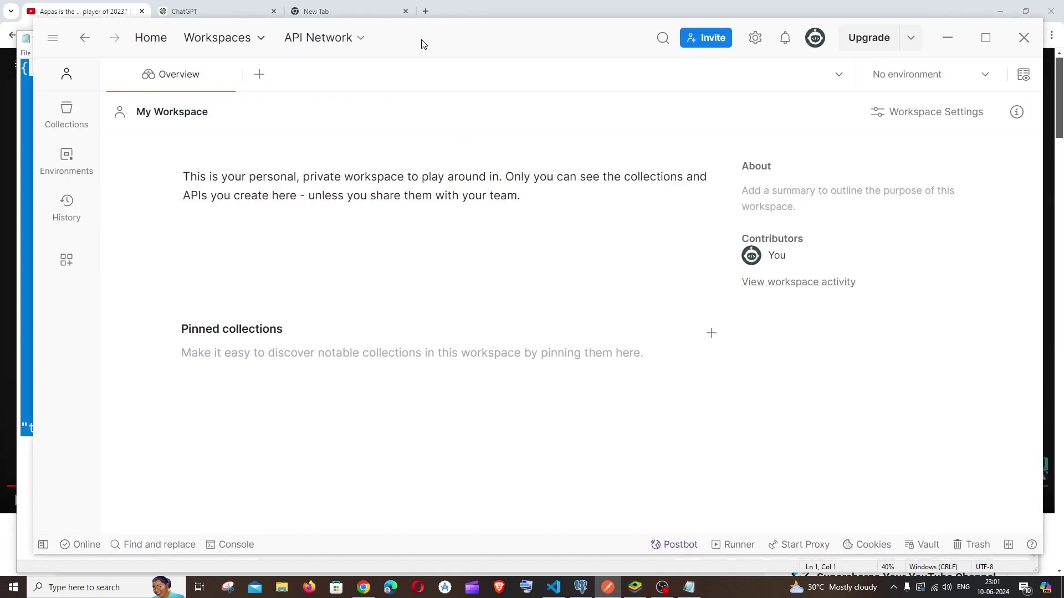
- Create an untitled request whose body is raw, with format changed from Text to JSON
click(260, 75)
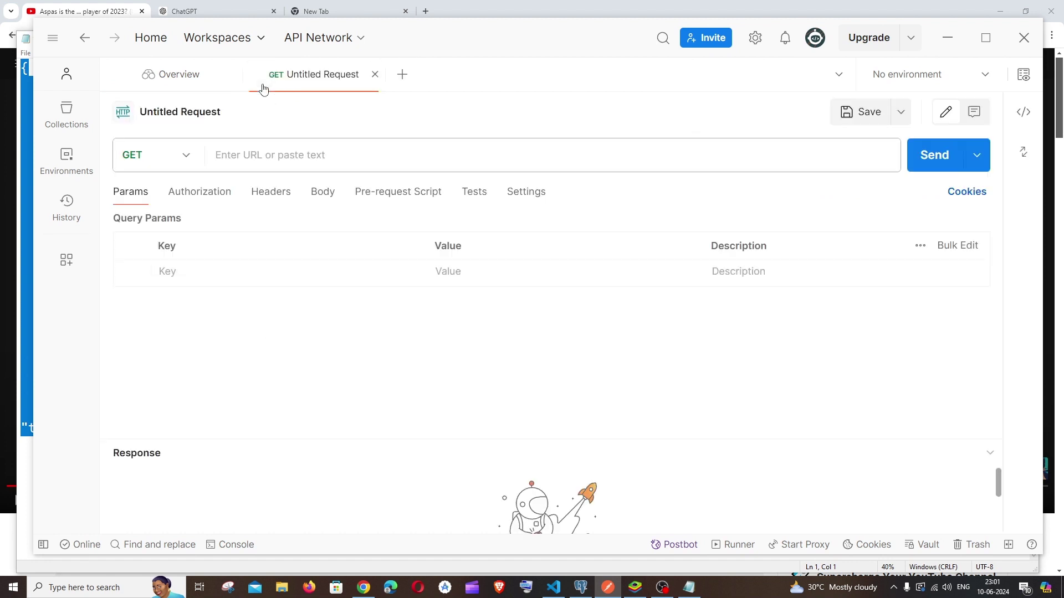
click(341, 197)
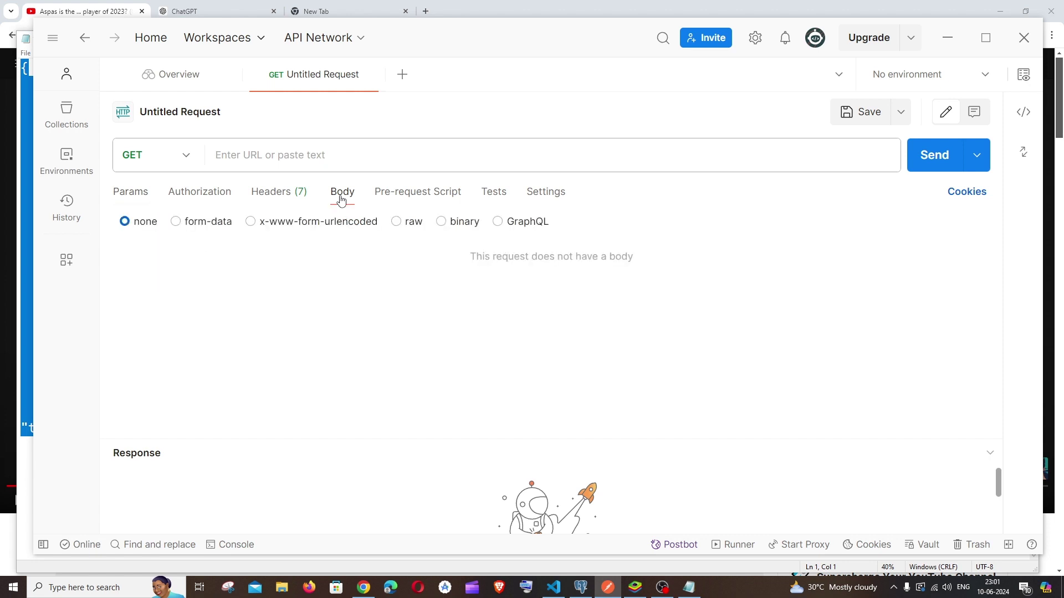
click(397, 222)
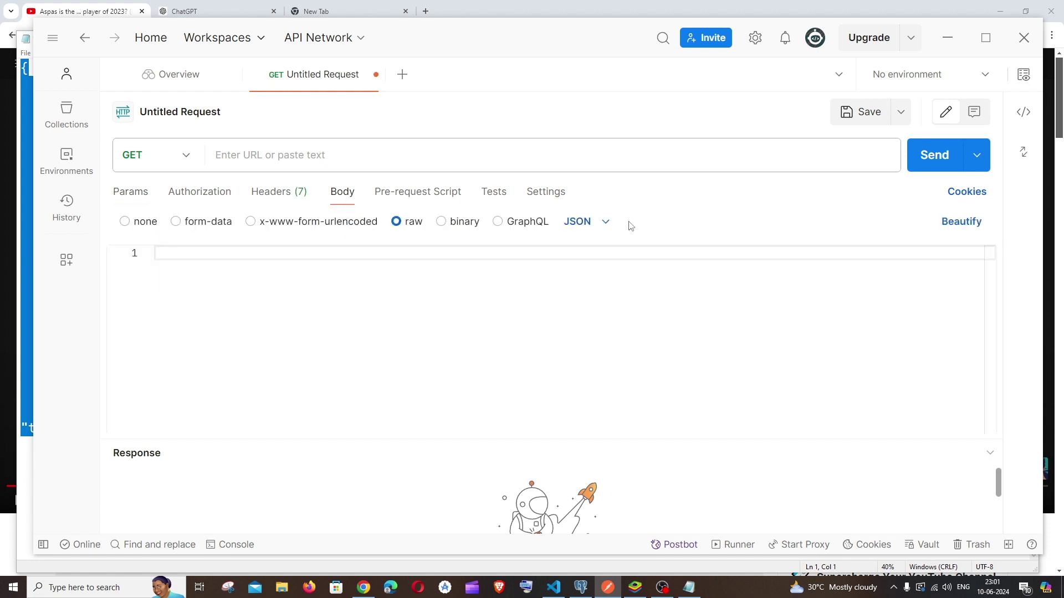
click(596, 224)
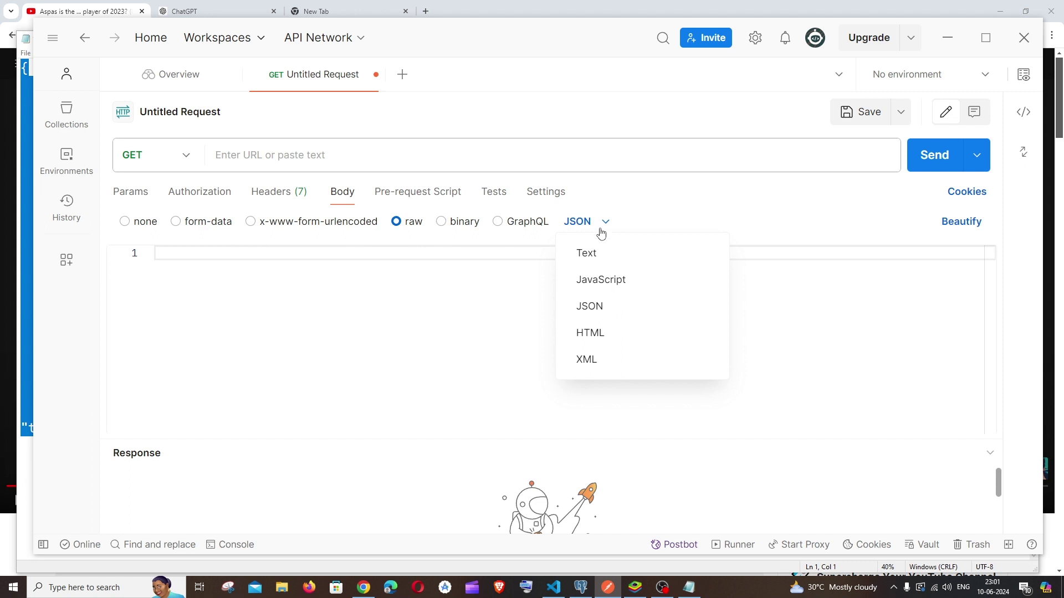
click(617, 256)
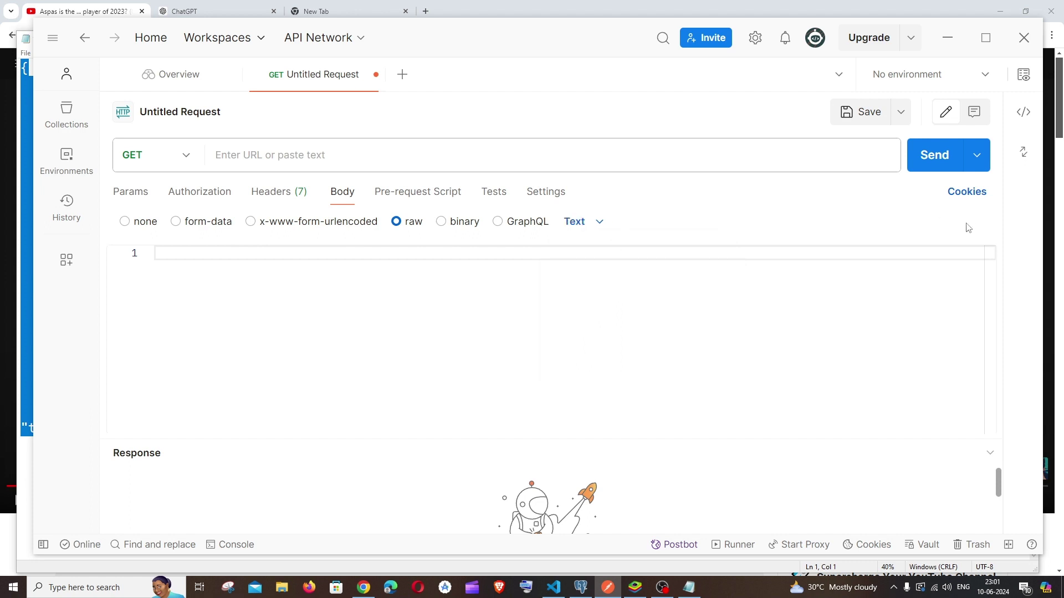
click(598, 224)
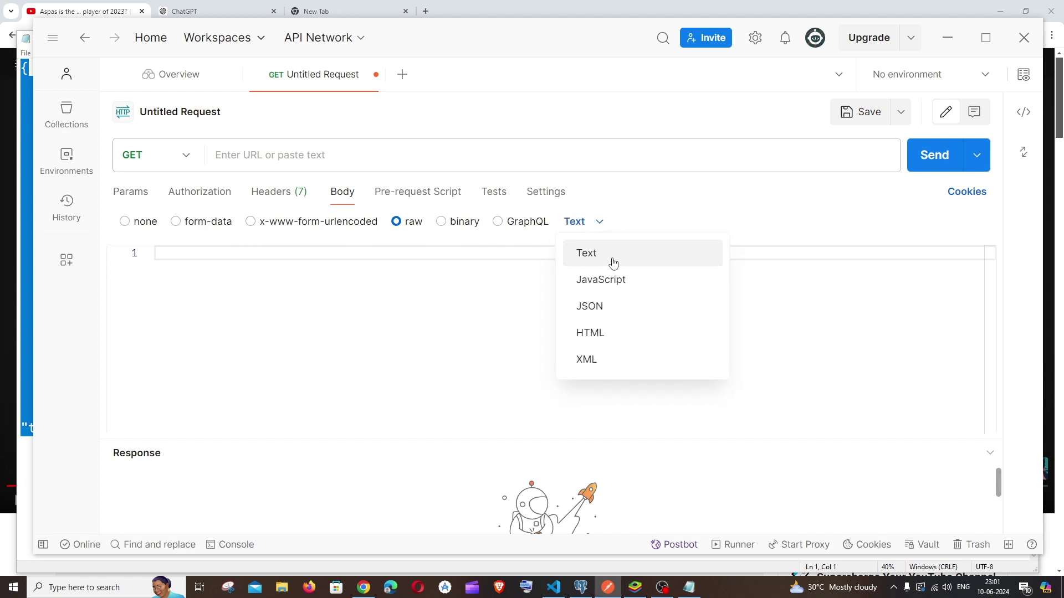
click(621, 306)
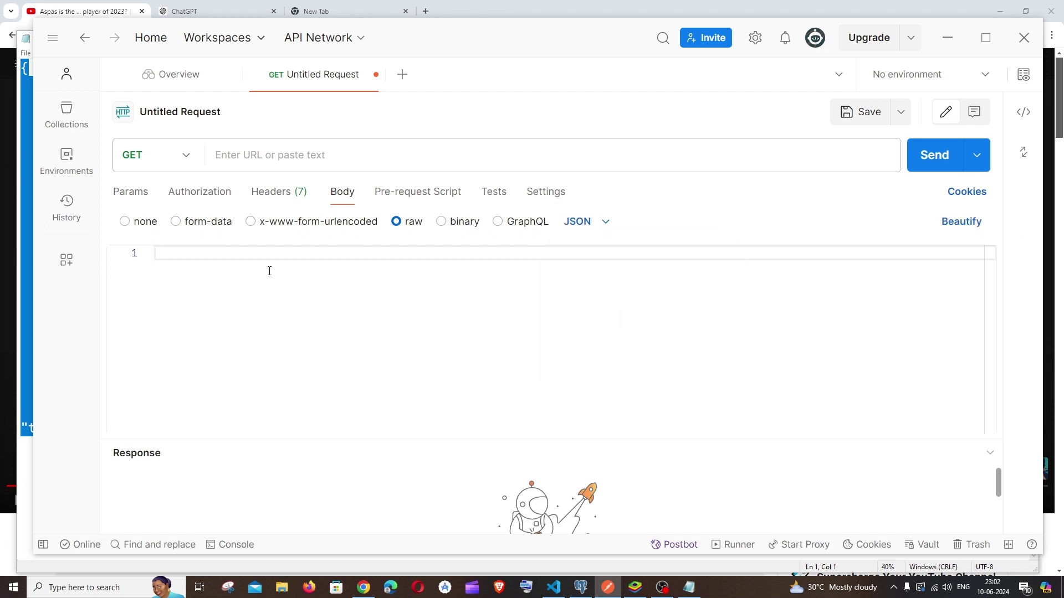
- Paste the JSON user record into the body and enlarge the body editor
key(ctrl+v)
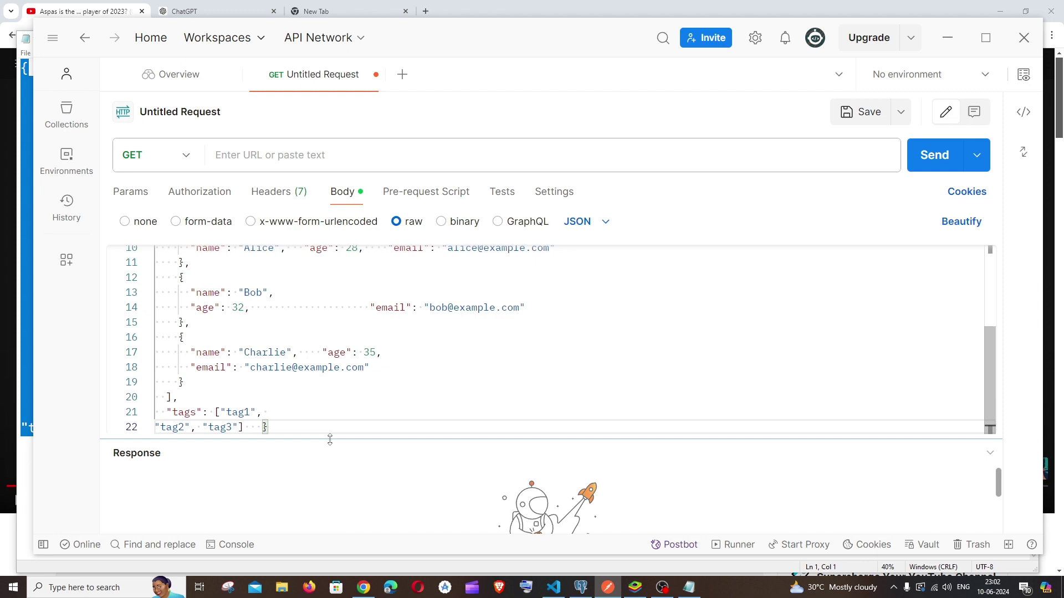
drag(330, 438, 334, 516)
scroll(341, 408, up, 2)
scroll(277, 371, down, 2)
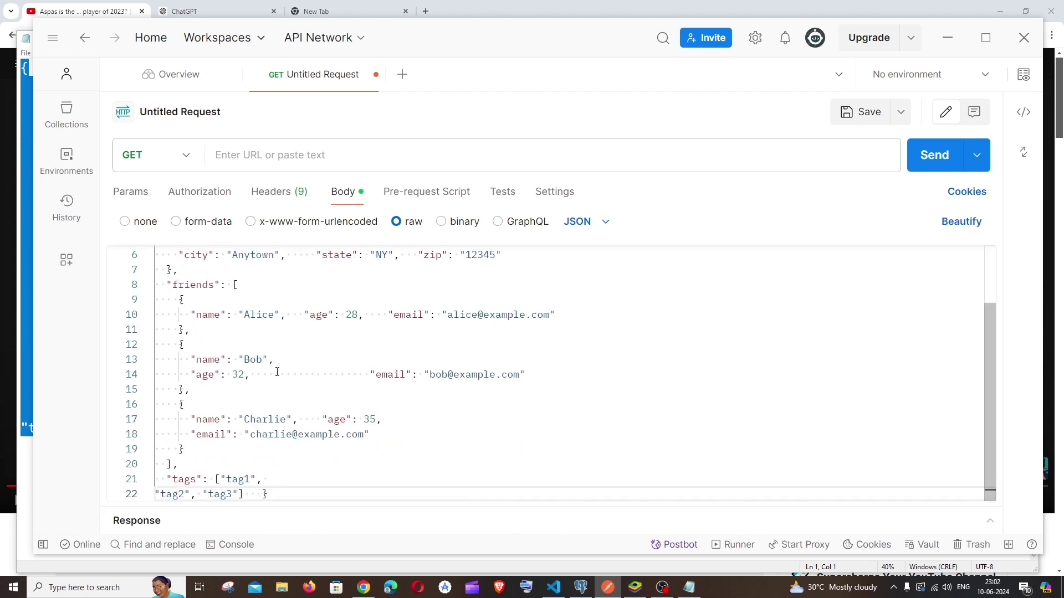
scroll(315, 380, up, 2)
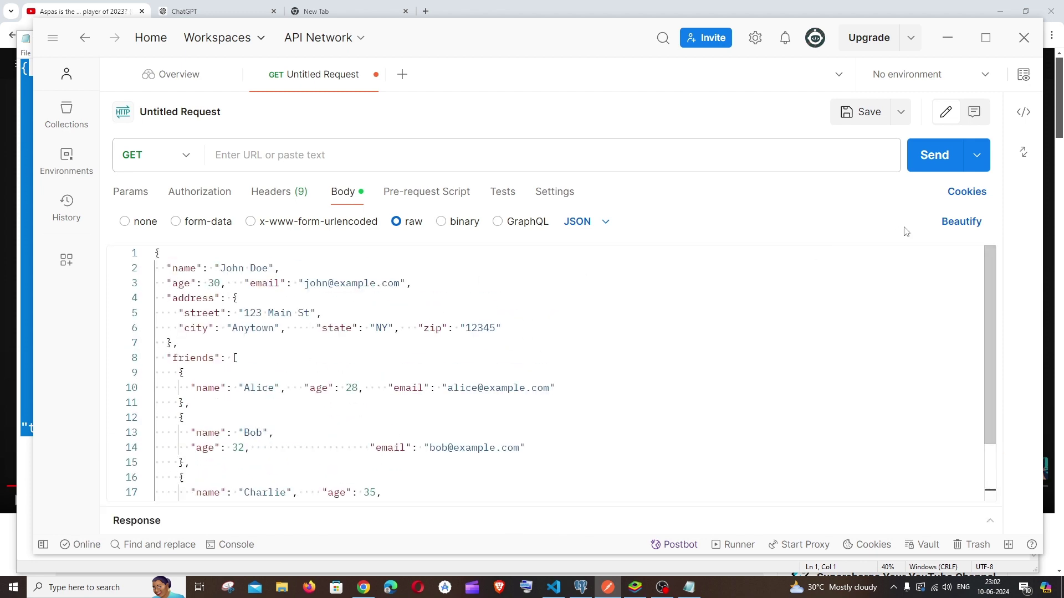
- Beautify the pasted JSON body so each field sits on its own indented line
click(964, 222)
scroll(357, 452, up, 3)
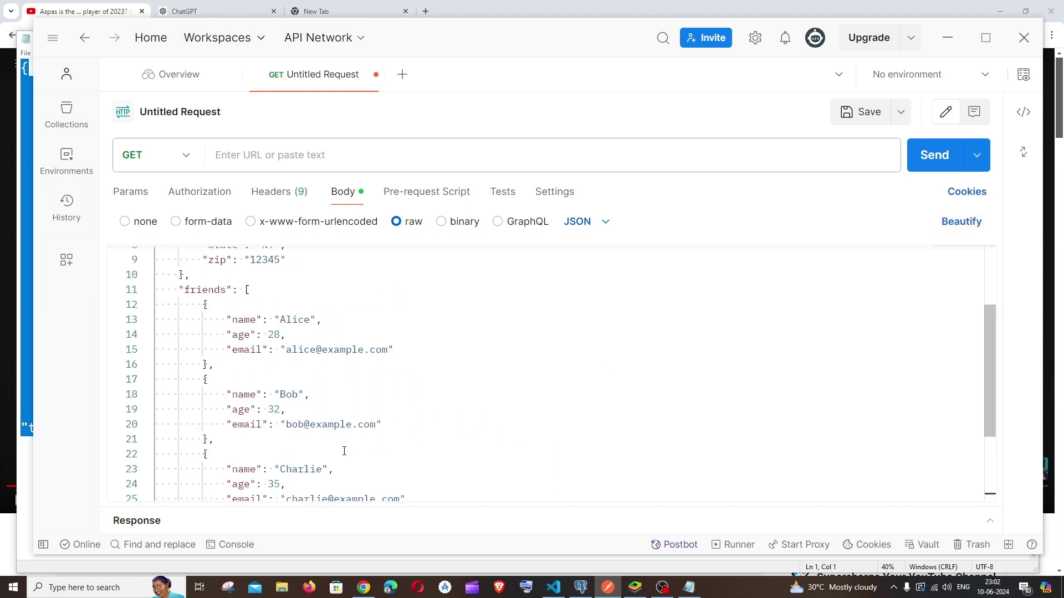
scroll(345, 450, up, 3)
drag(185, 277, 319, 391)
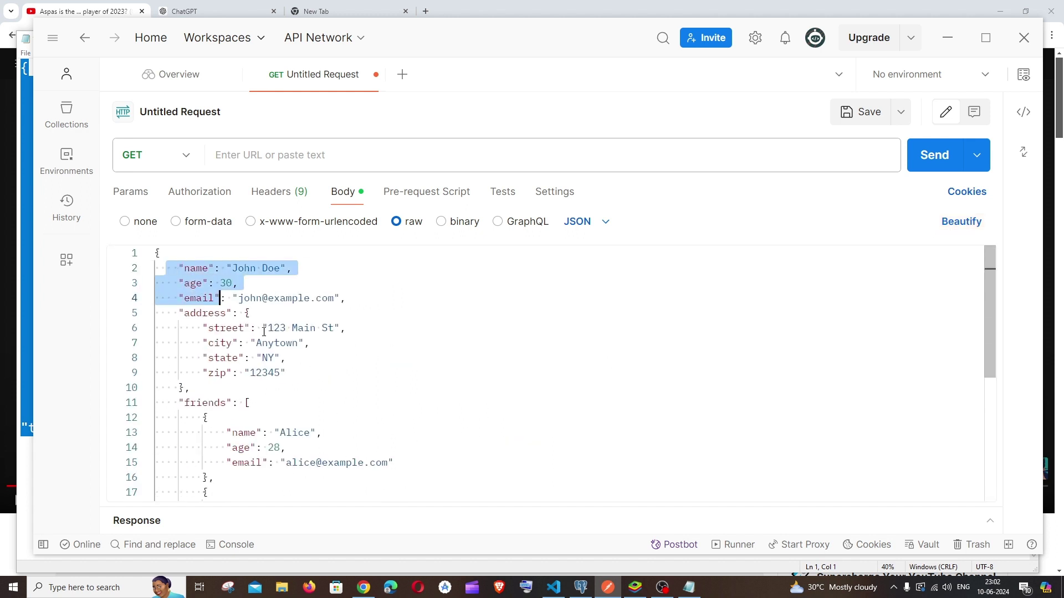
scroll(318, 391, down, 5)
scroll(319, 392, up, 4)
scroll(318, 391, up, 2)
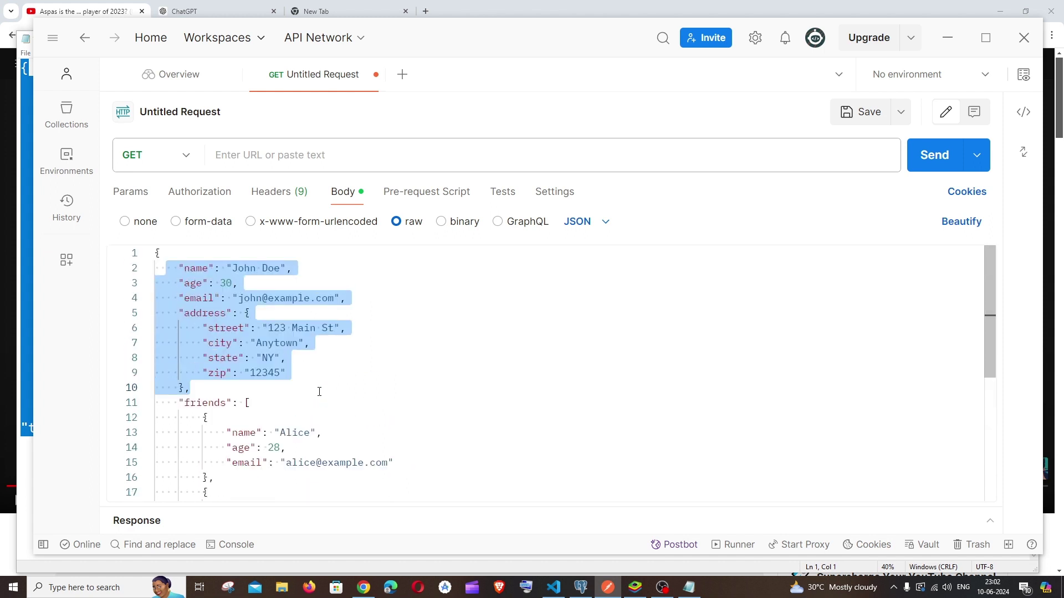
scroll(319, 392, down, 3)
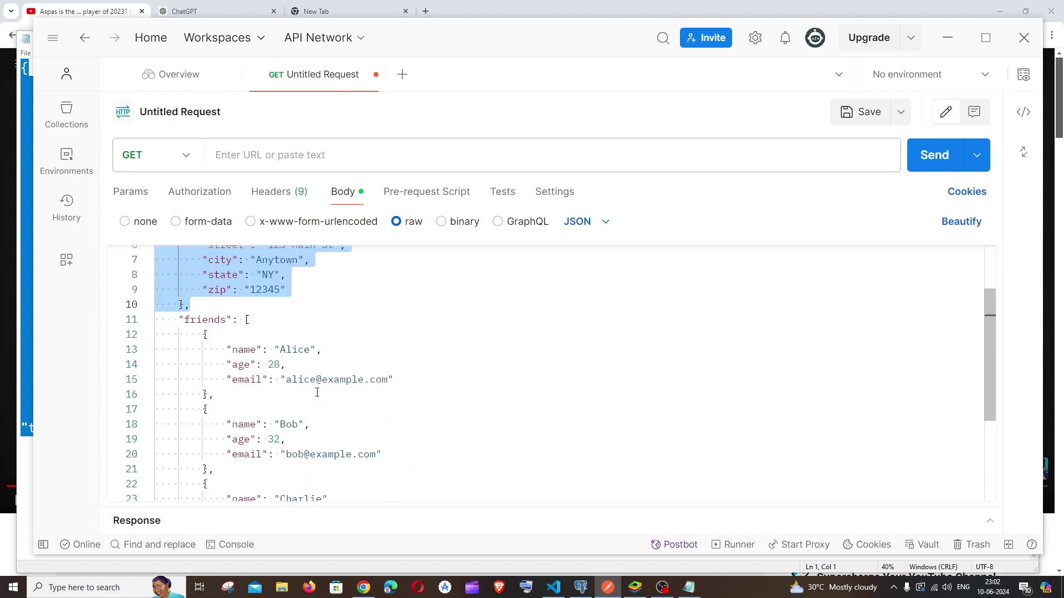
scroll(317, 393, down, 3)
scroll(316, 392, up, 2)
scroll(316, 391, up, 2)
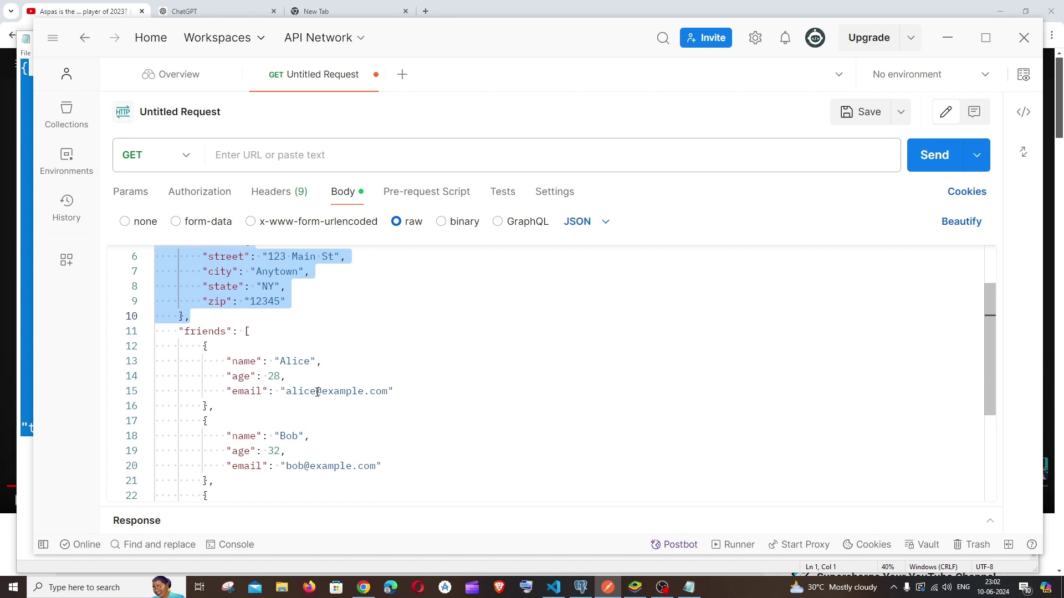
scroll(317, 392, up, 2)
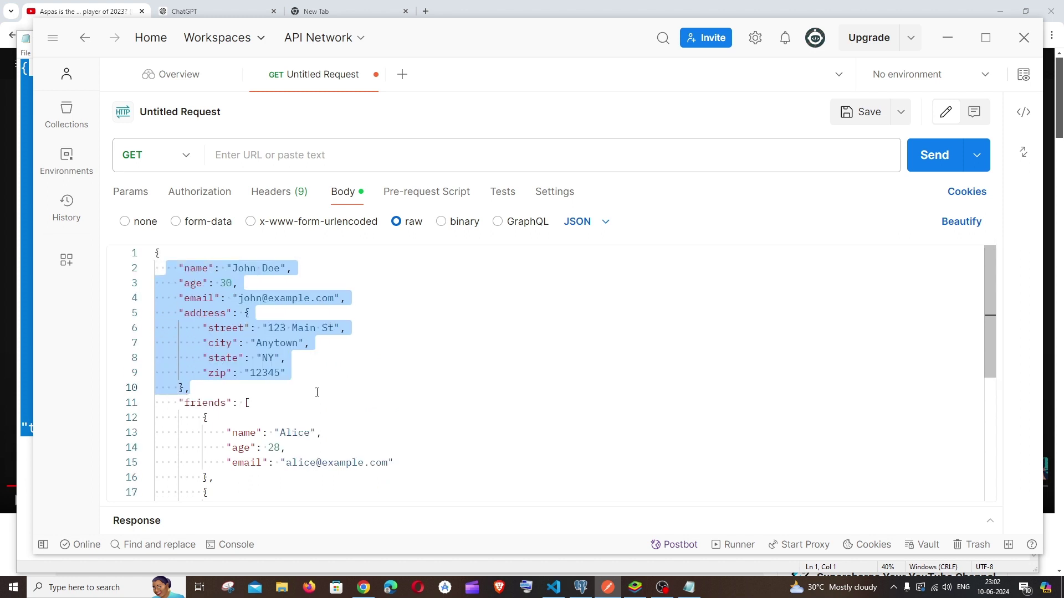